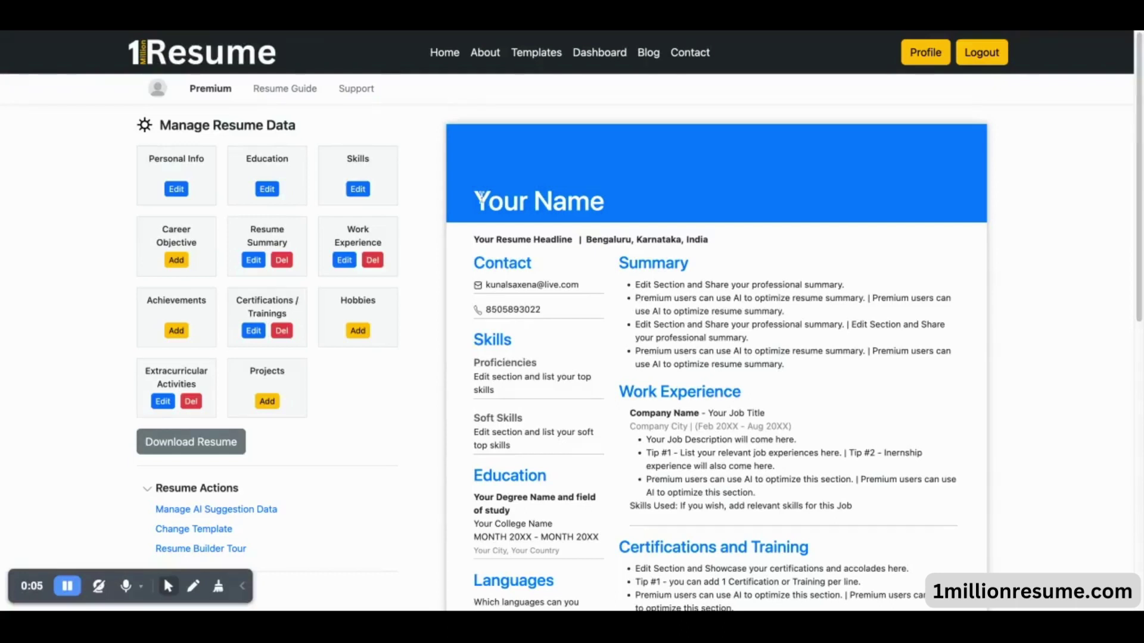
# Step: Highlight the resume text and placeholder summary bullets, then clear the selection
pyautogui.moveTo(476, 199); pyautogui.dragTo(642, 261)
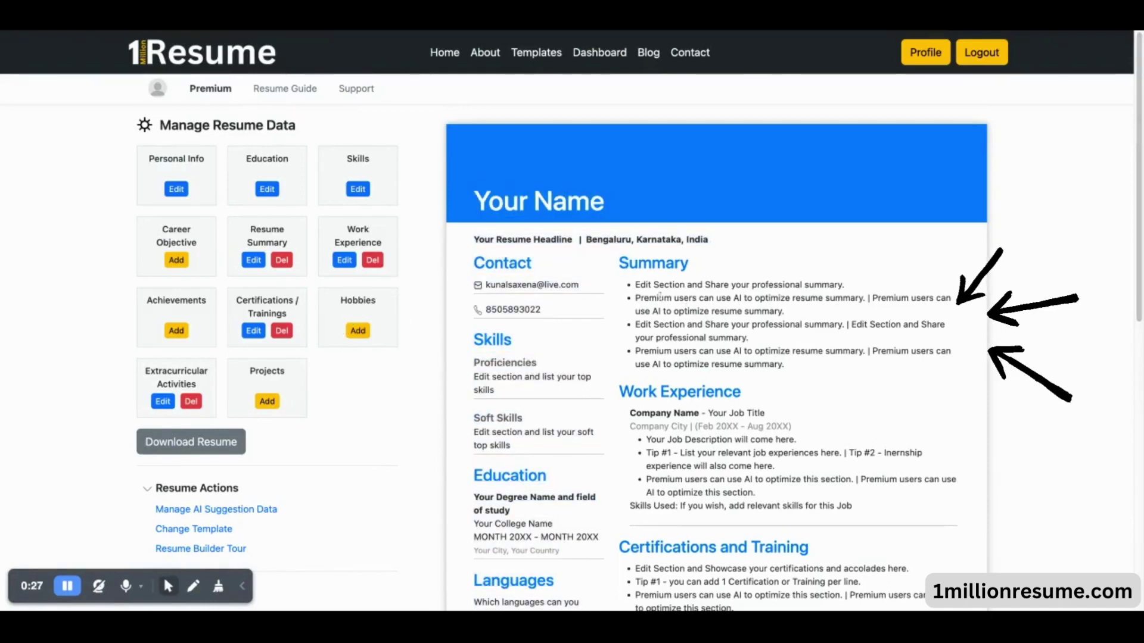
pyautogui.moveTo(636, 284)
pyautogui.mouseDown()
pyautogui.moveTo(735, 327)
pyautogui.moveTo(783, 363)
pyautogui.mouseUp()
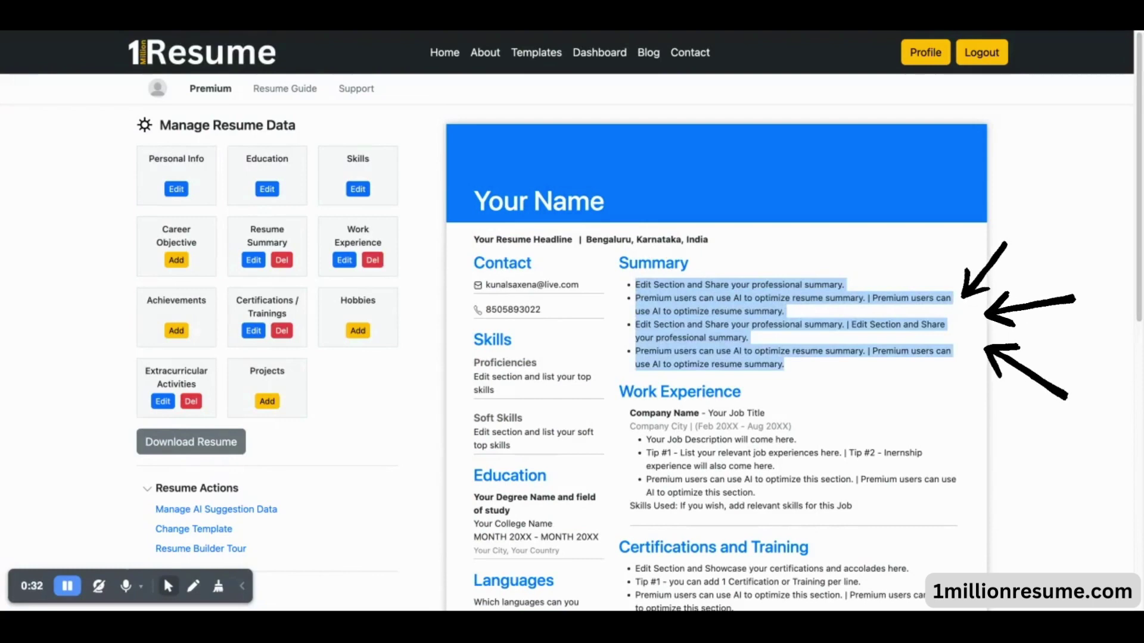
pyautogui.click(123, 216)
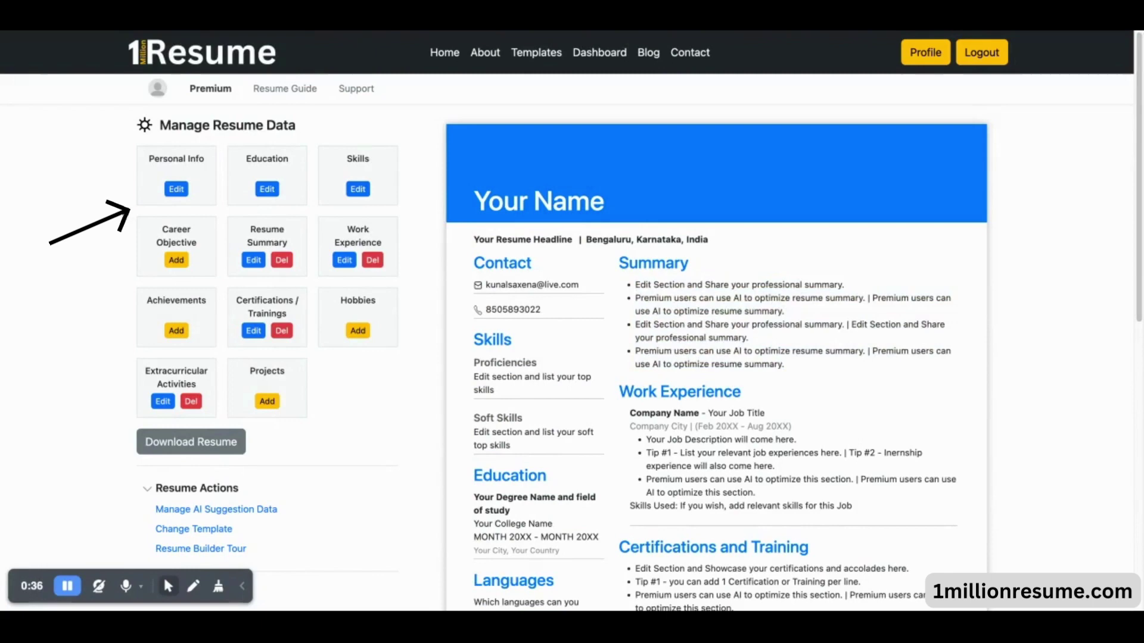
# Step: Review the personal information and education details, then close both forms
pyautogui.click(179, 191)
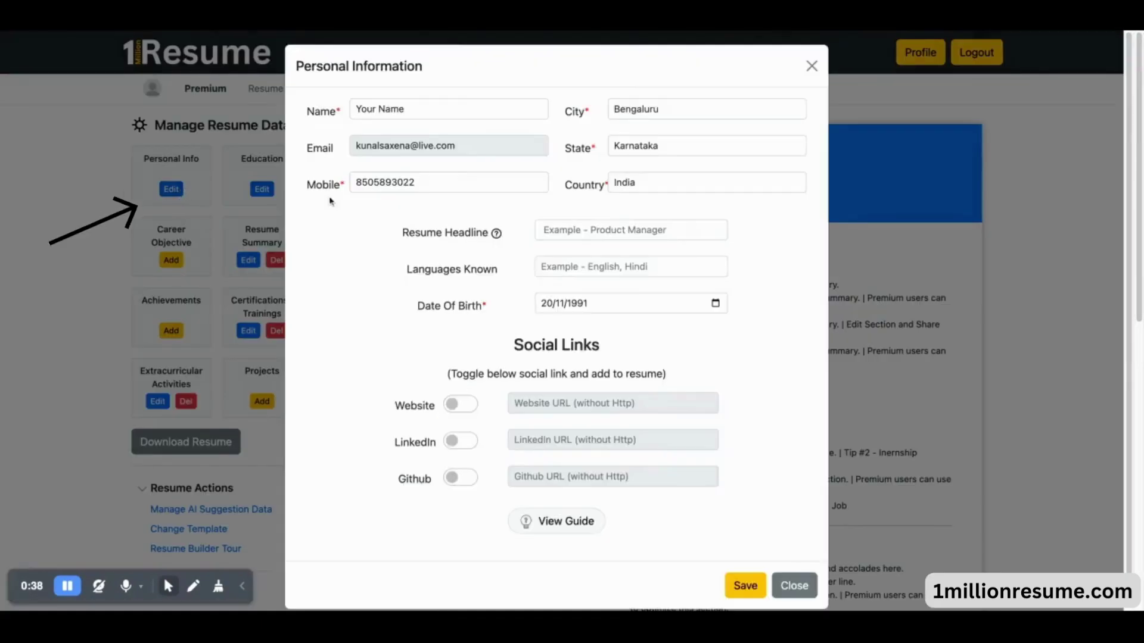
pyautogui.click(578, 231)
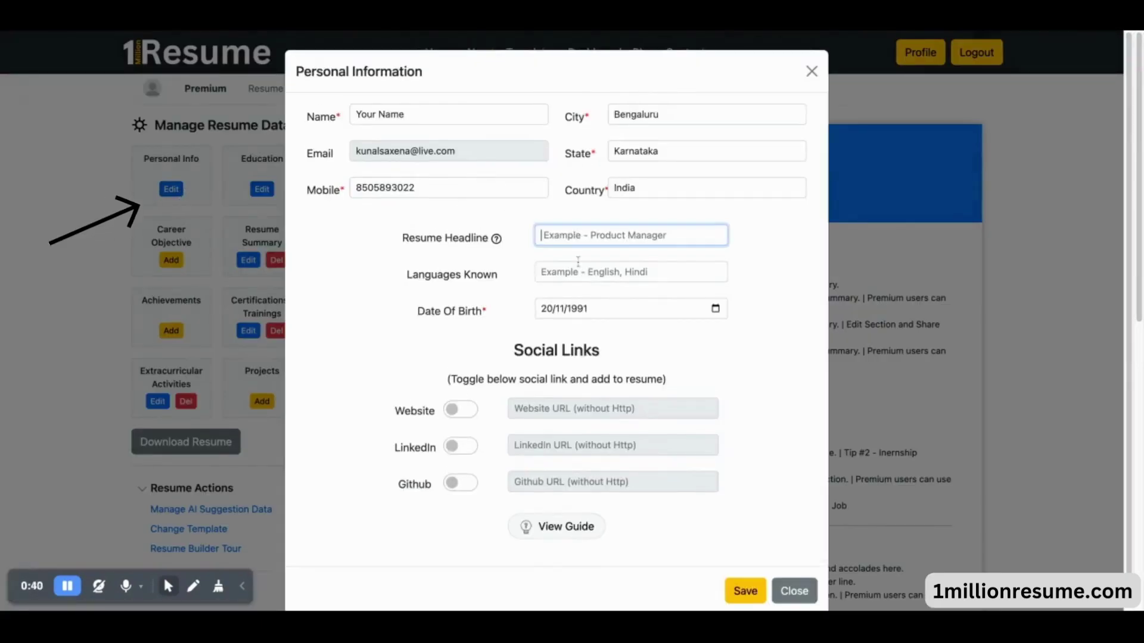
pyautogui.press('Tab')
pyautogui.tripleClick(428, 115)
pyautogui.click(794, 591)
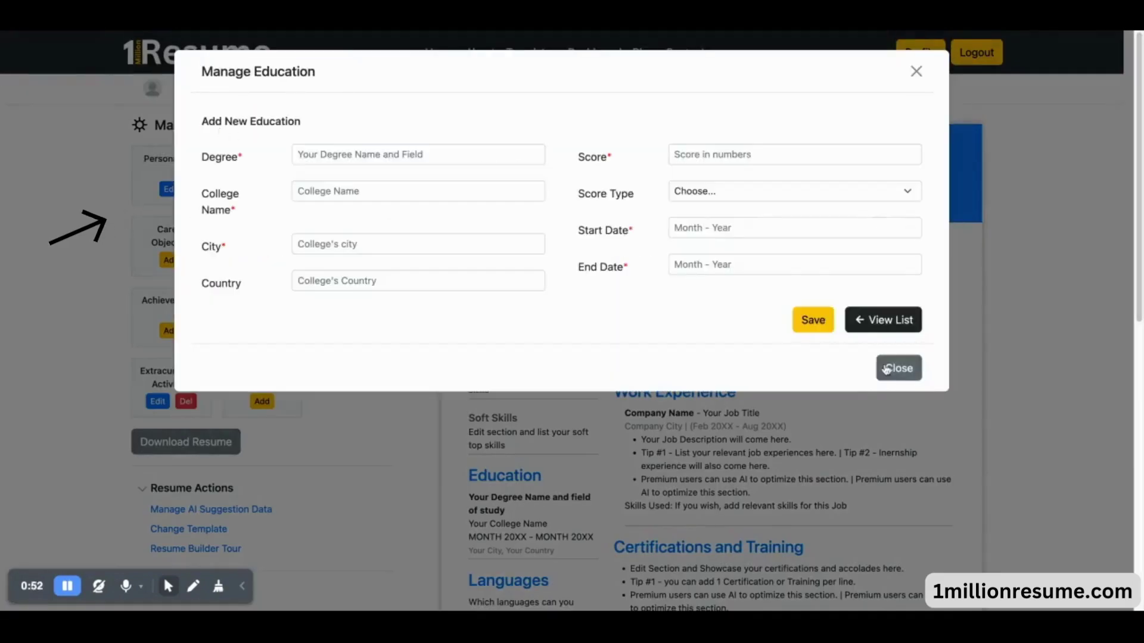
pyautogui.click(887, 370)
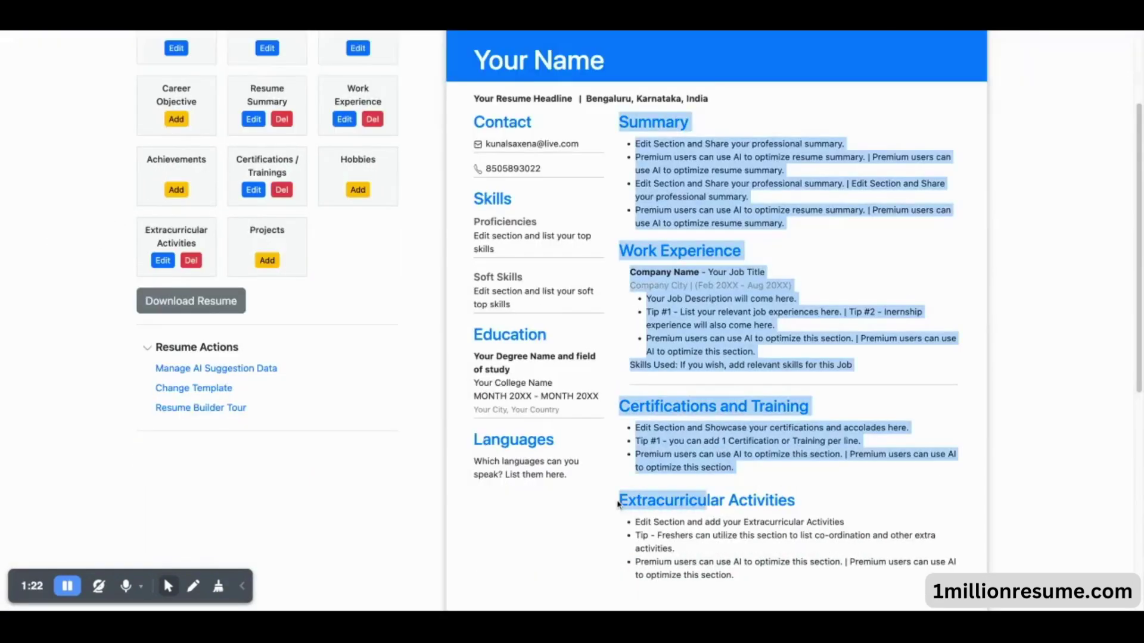
# Step: Remove the Extracurricular Activities section and add an Achievements and Awards section
pyautogui.moveTo(617, 505); pyautogui.dragTo(793, 506)
pyautogui.click(798, 508)
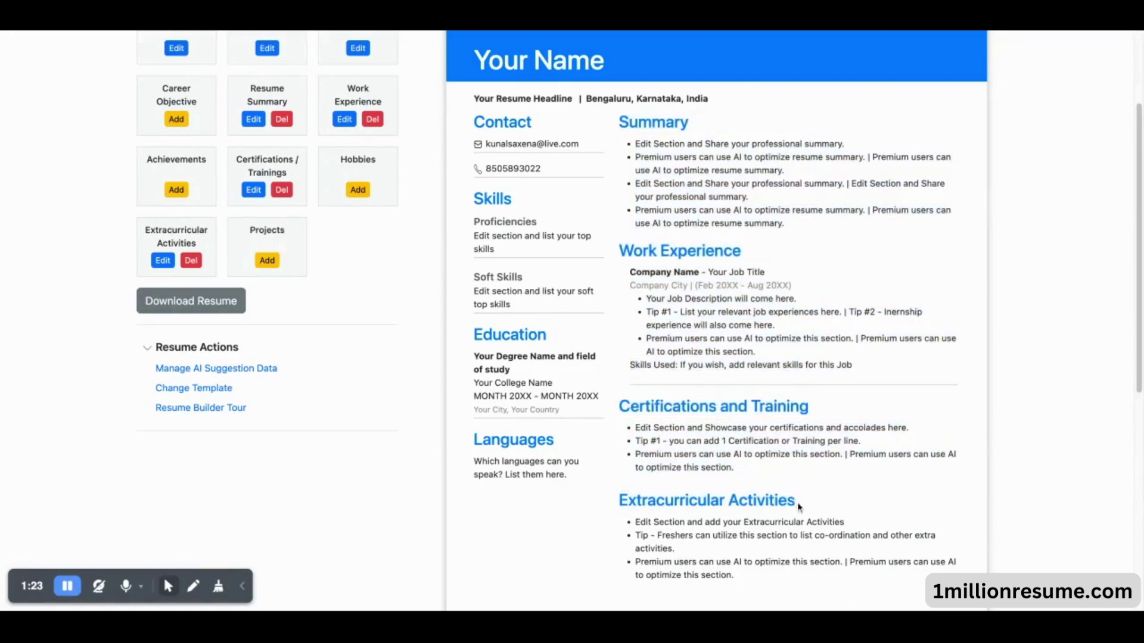
pyautogui.click(191, 260)
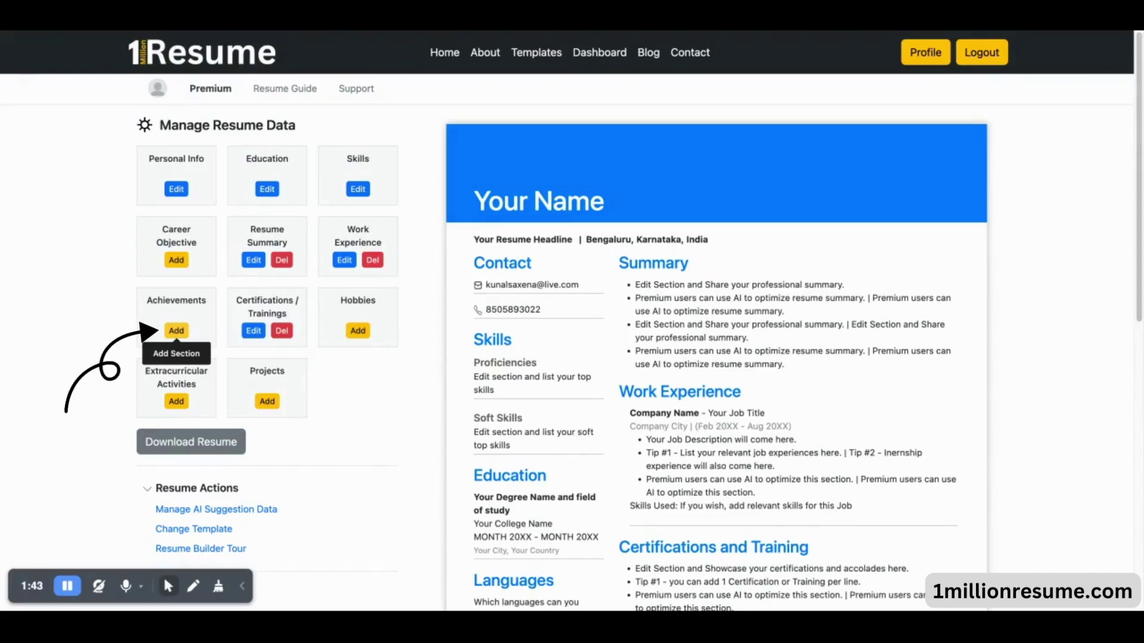
pyautogui.click(177, 330)
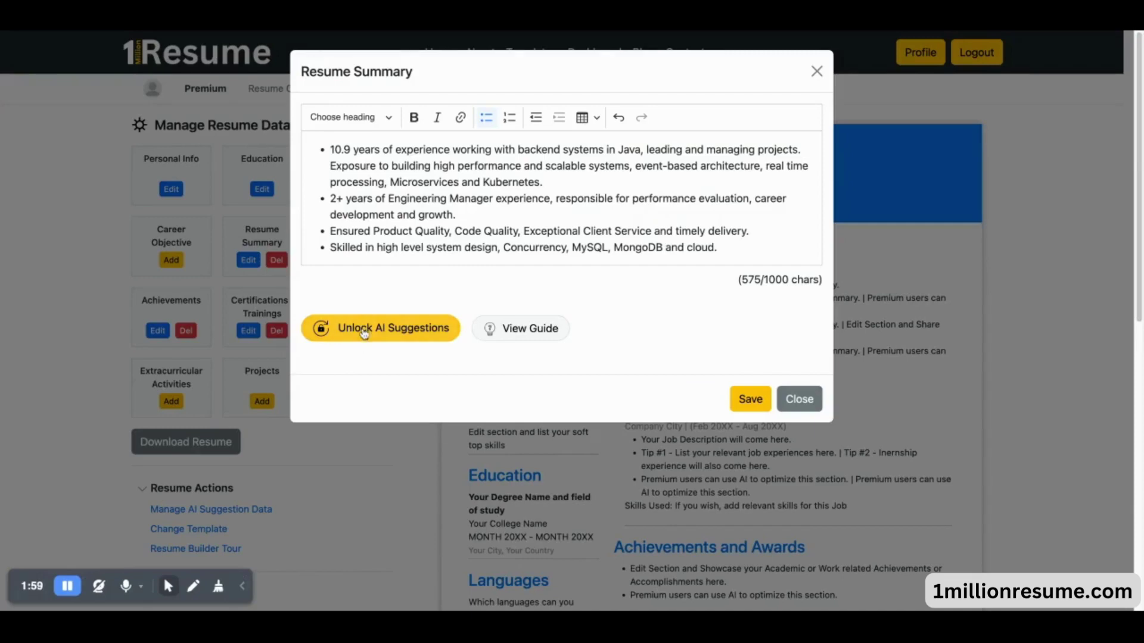
# Step: Unlock AI suggestions and save Computer and Technology, Software Development, Technology Lead
pyautogui.click(386, 326)
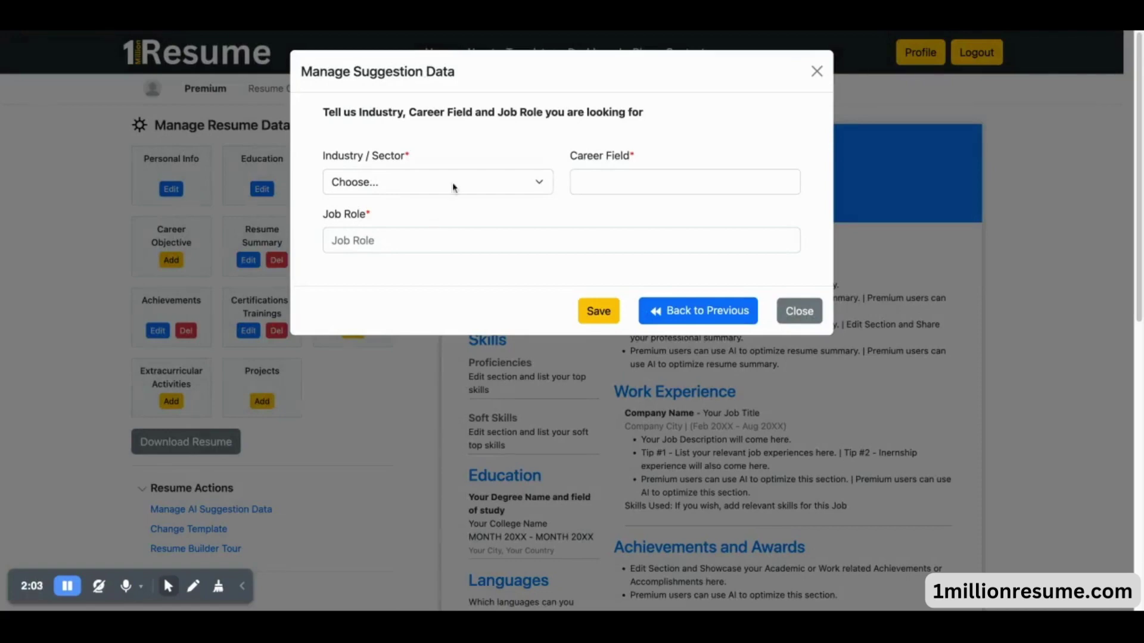
pyautogui.press('Tab')
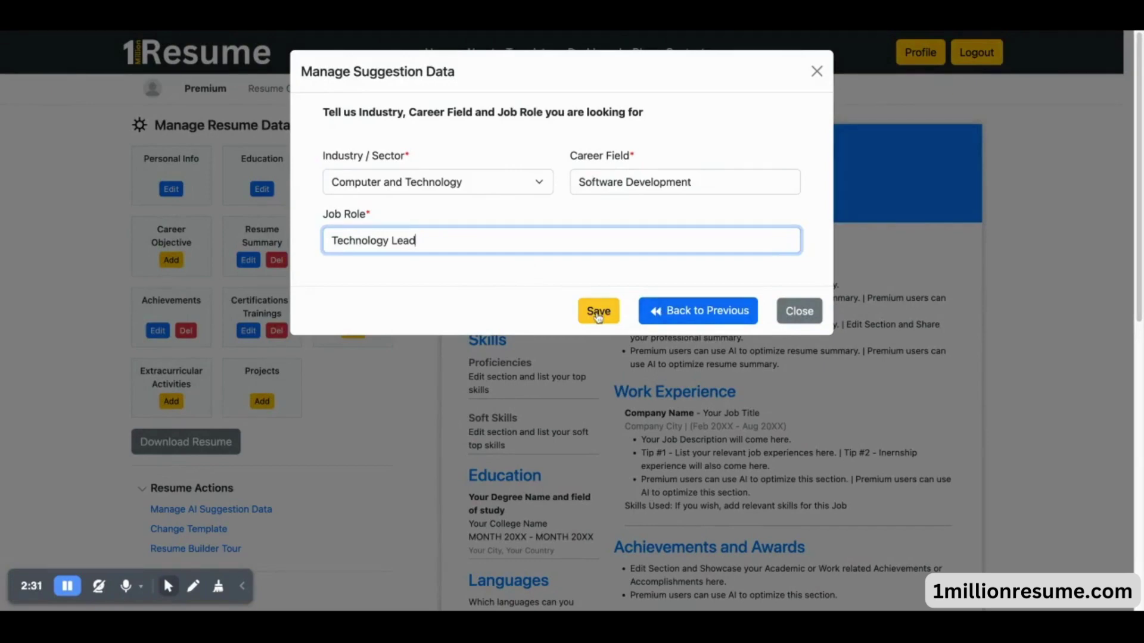
pyautogui.click(598, 313)
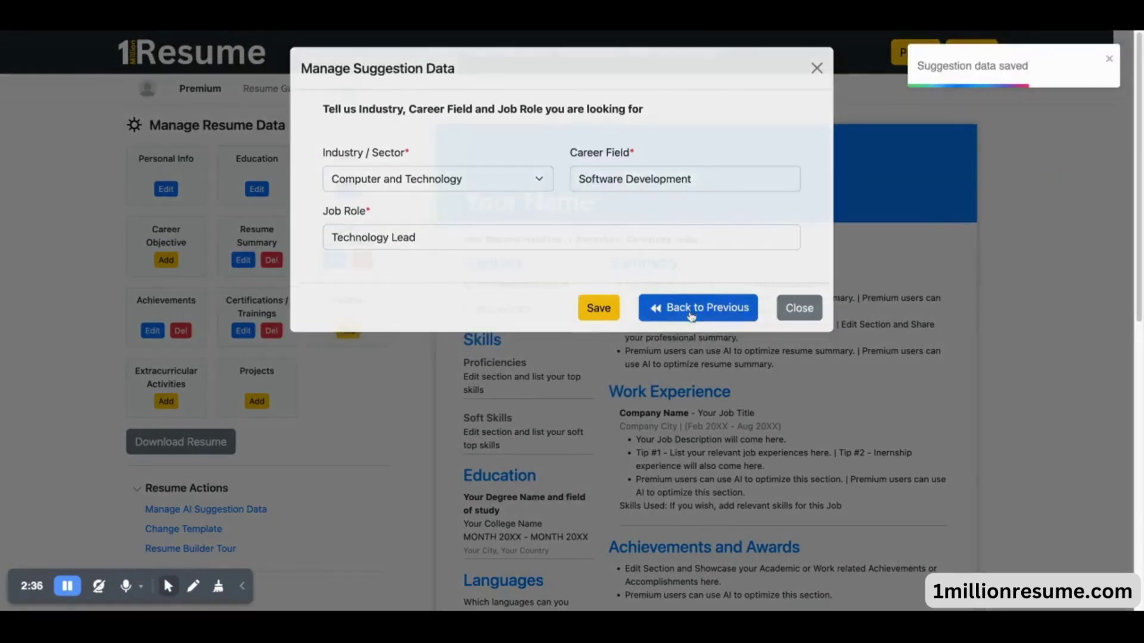
# Step: AI-optimize the summary to the 10.5-years Java backend version, apply it and save
pyautogui.click(690, 313)
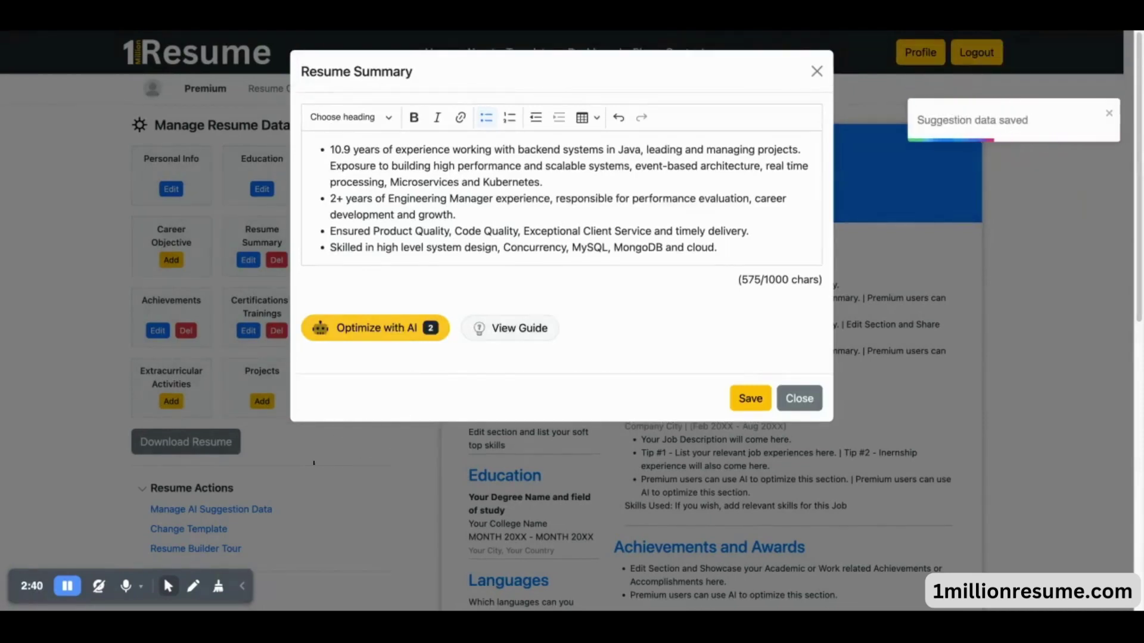
pyautogui.click(375, 329)
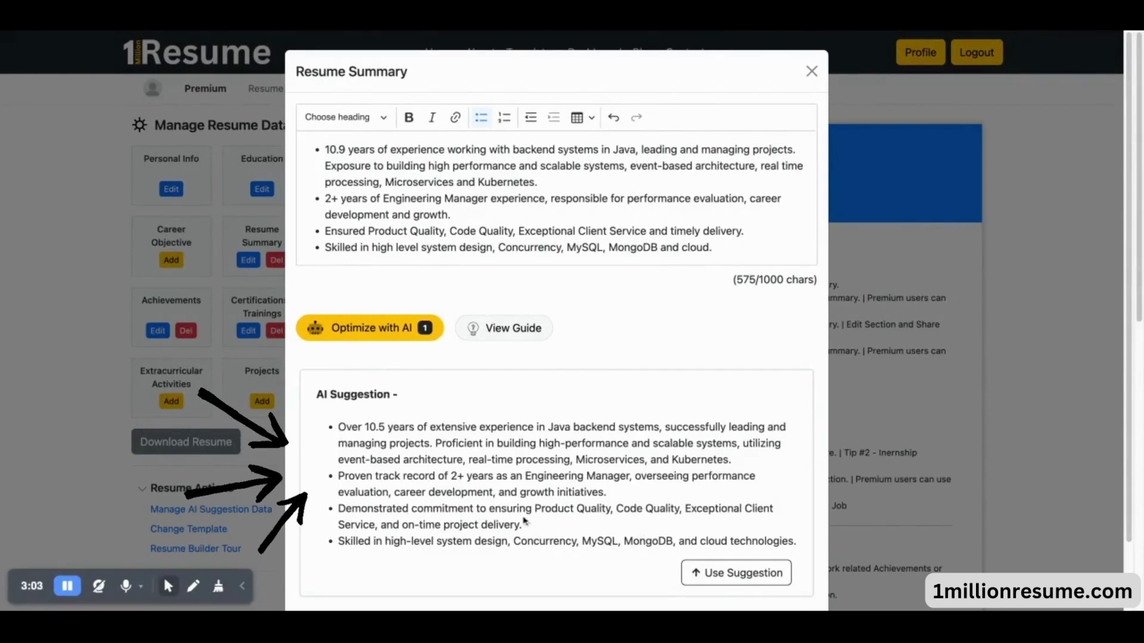
pyautogui.click(736, 574)
pyautogui.click(735, 570)
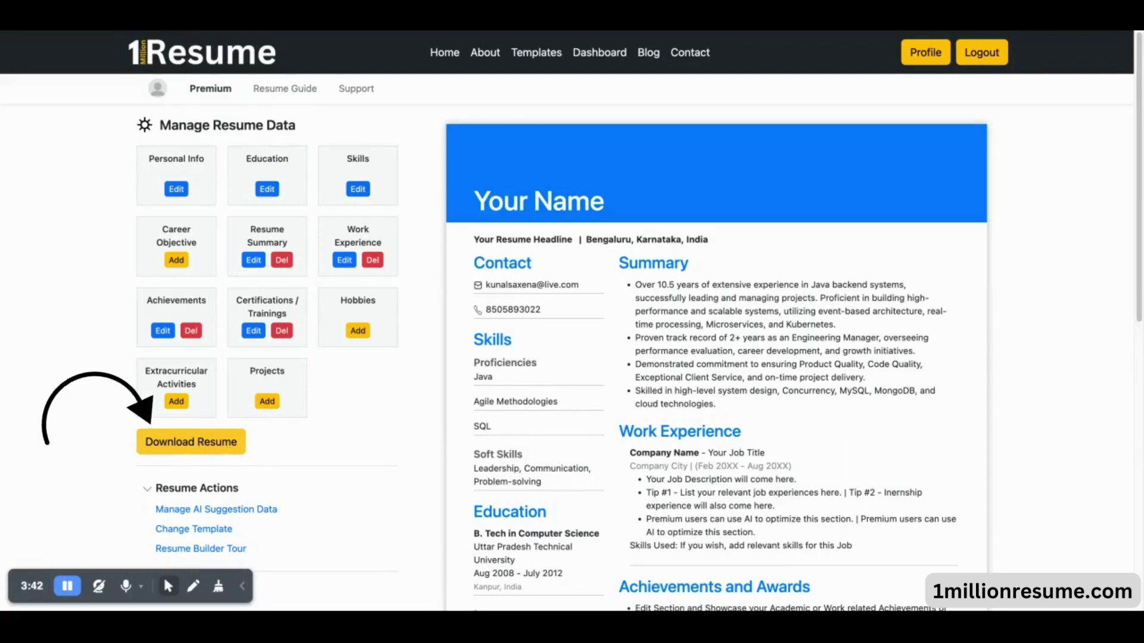
pyautogui.scroll(-1, 327, 466)
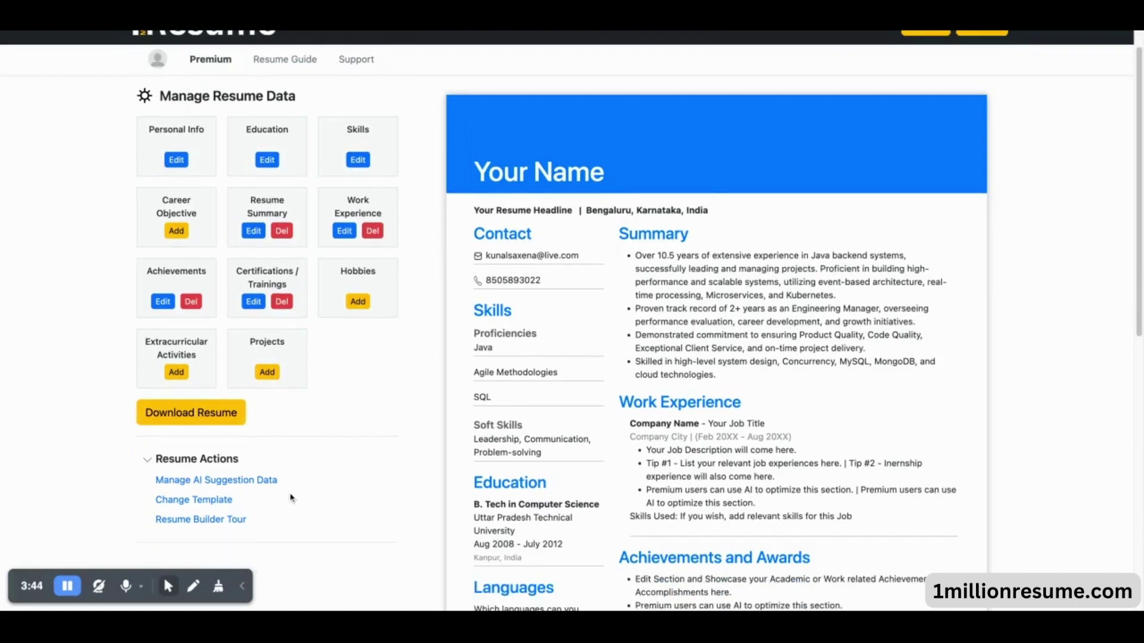